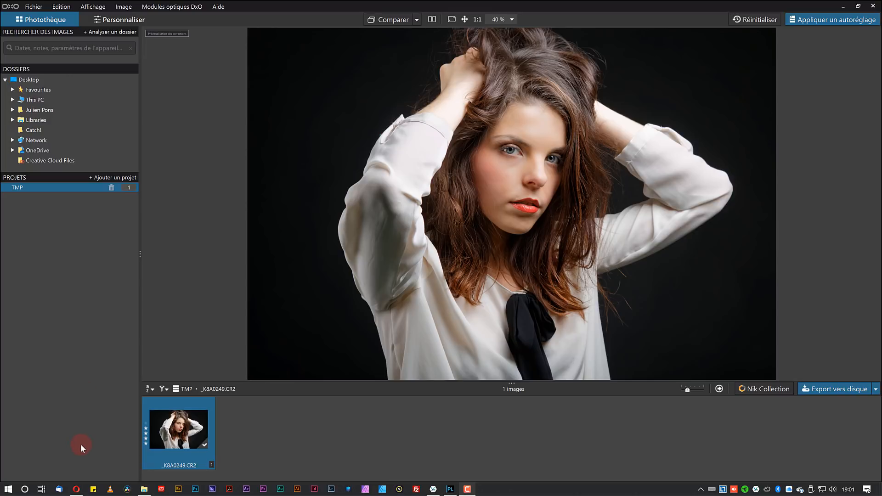
- Switch to the Opera browser, look over the DxO PhotoLab 2 portrait course page, and return to DxO PhotoLab
{"action": "left_click", "coordinate": [76, 489]}
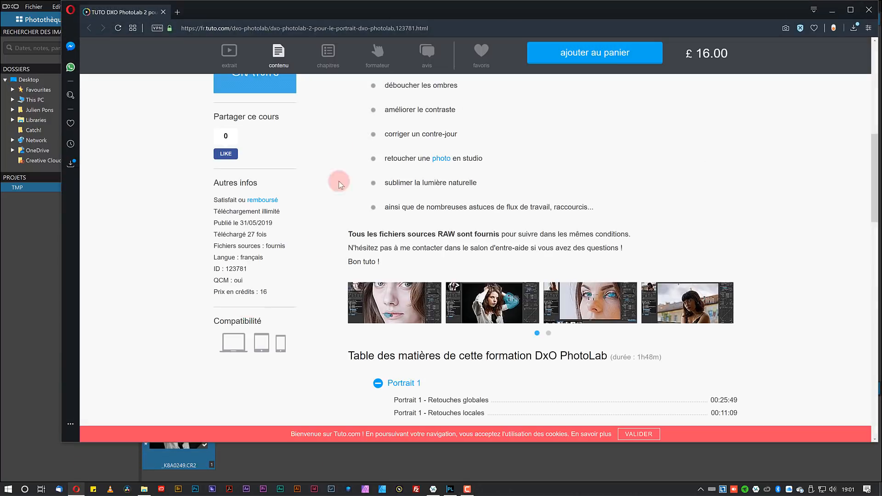
{"action": "double_click", "coordinate": [377, 12]}
{"action": "scroll", "coordinate": [370, 360], "scroll_direction": "up", "scroll_amount": 10}
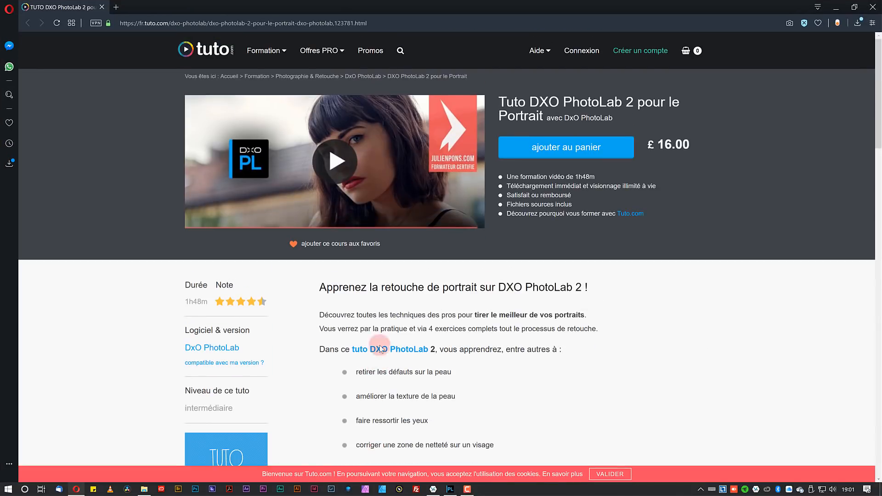
{"action": "scroll", "coordinate": [553, 318], "scroll_direction": "down", "scroll_amount": 8}
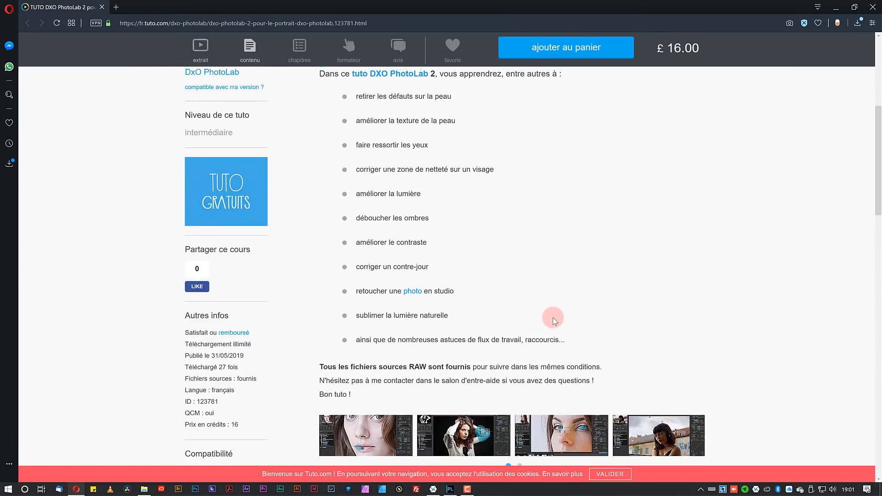
{"action": "left_click", "coordinate": [837, 7]}
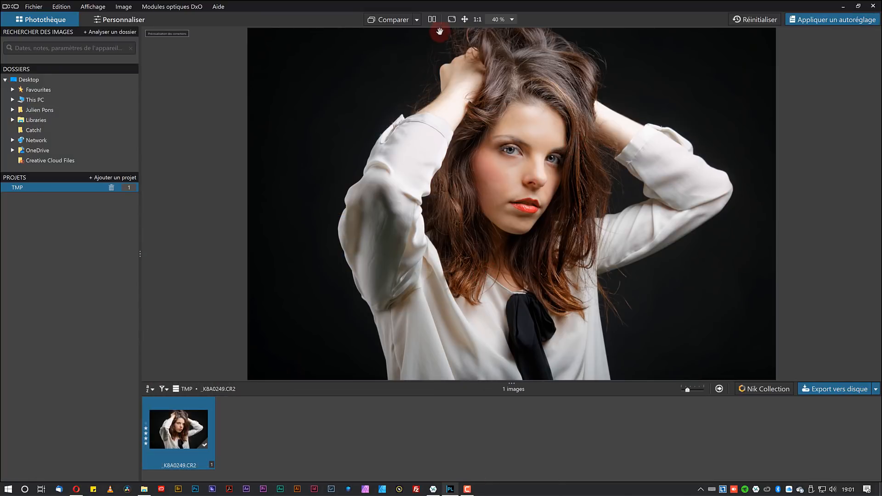
- Show the portrait side by side with its uncorrected version, and look briefly at the Personnaliser workspace before returning to the Photothèque
{"action": "left_click", "coordinate": [432, 19]}
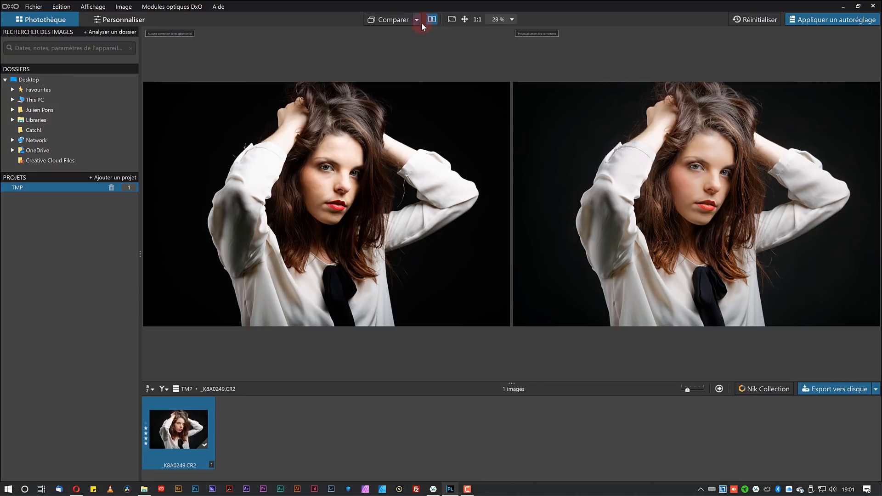
{"action": "left_click", "coordinate": [115, 20]}
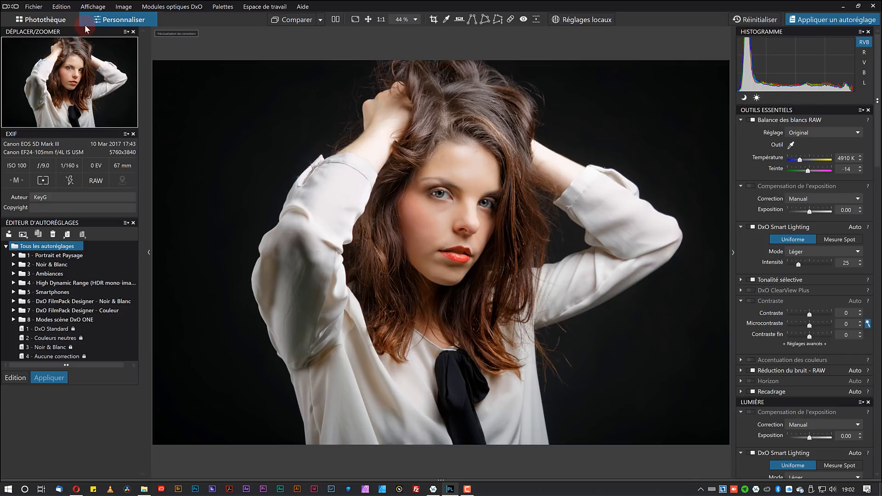
{"action": "left_click", "coordinate": [66, 21]}
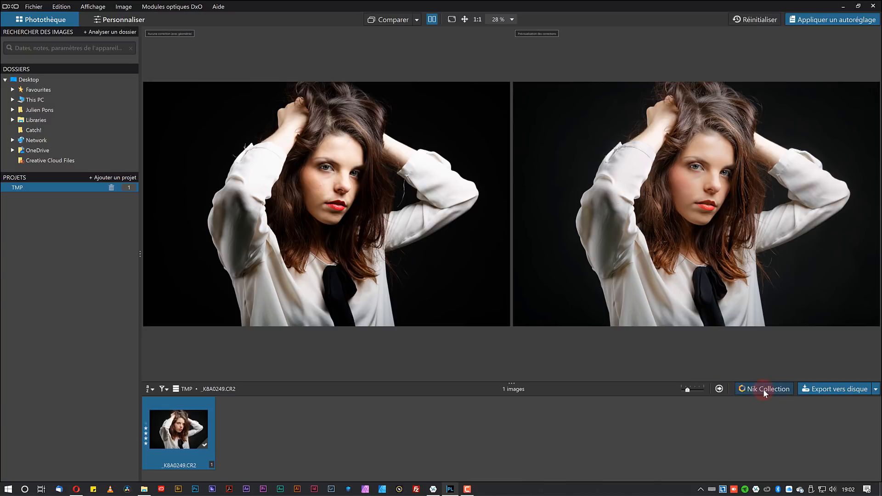
{"action": "left_click", "coordinate": [34, 6]}
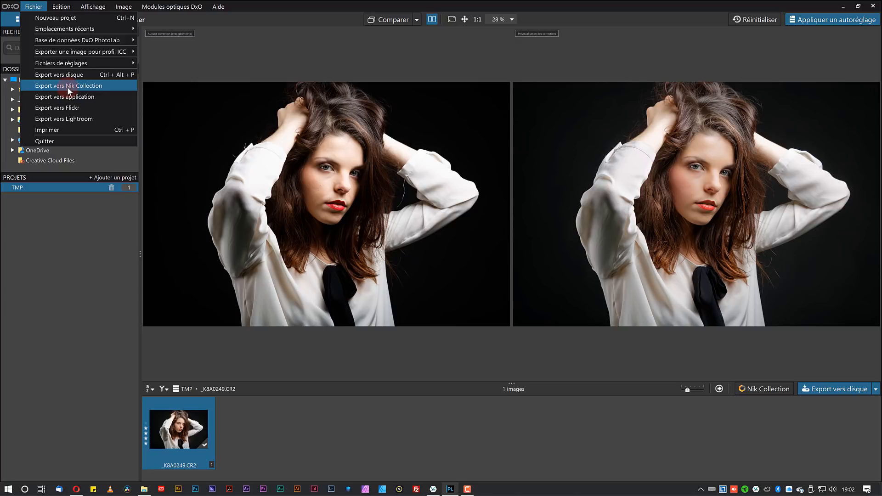
{"action": "left_click", "coordinate": [294, 409]}
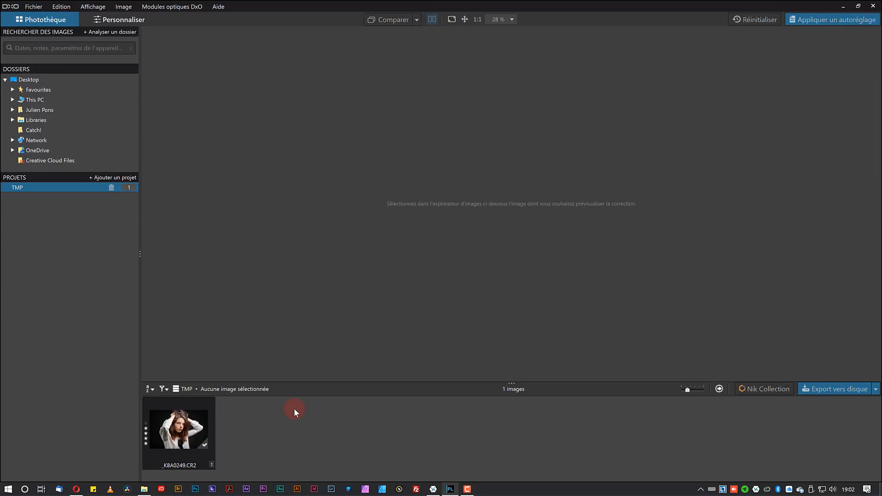
{"action": "left_click", "coordinate": [213, 422]}
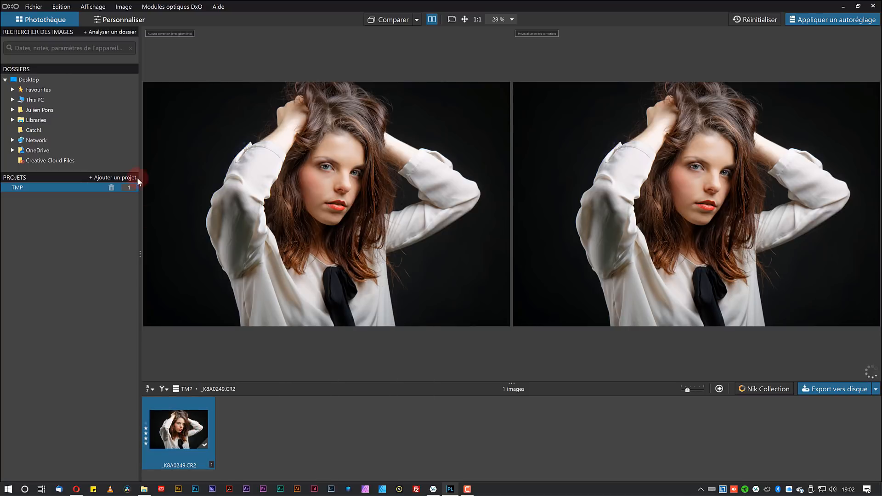
- Export _K8A0249.CR2 to Color Efex Pro 4 in the Nik Collection and maximize the plugin window
{"action": "left_click", "coordinate": [34, 8]}
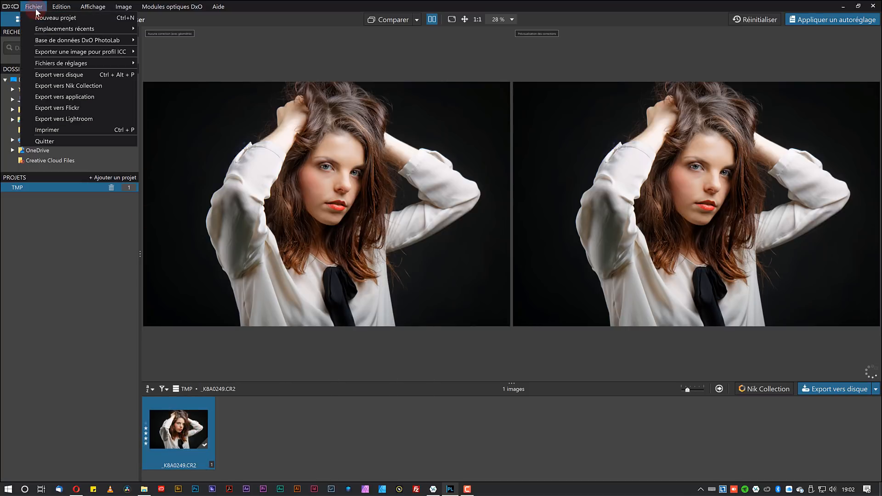
{"action": "left_click", "coordinate": [60, 85]}
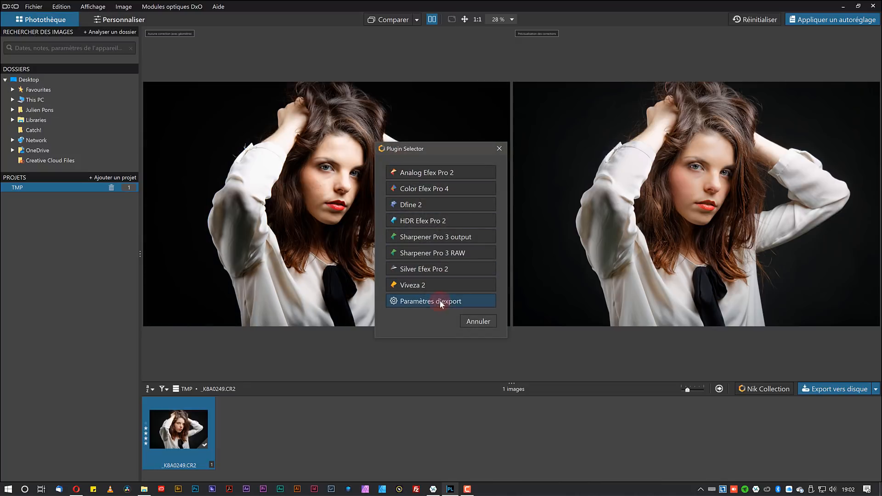
{"action": "left_click", "coordinate": [437, 189]}
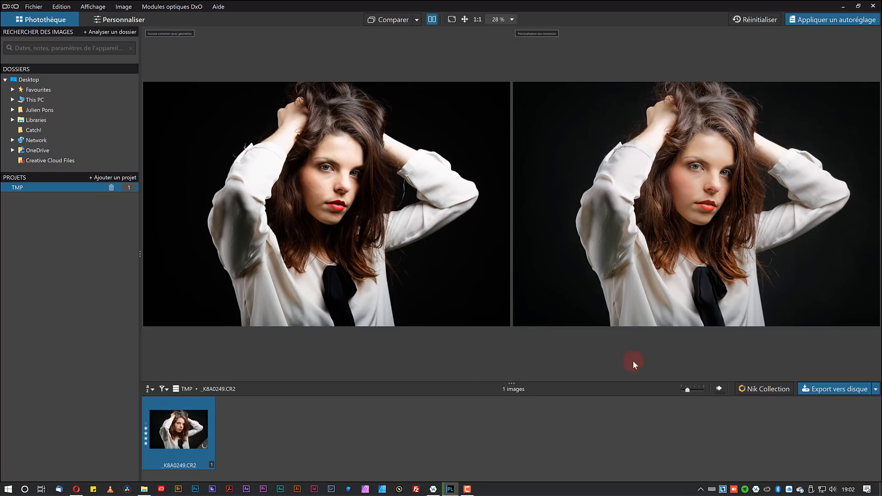
{"action": "left_click", "coordinate": [719, 390]}
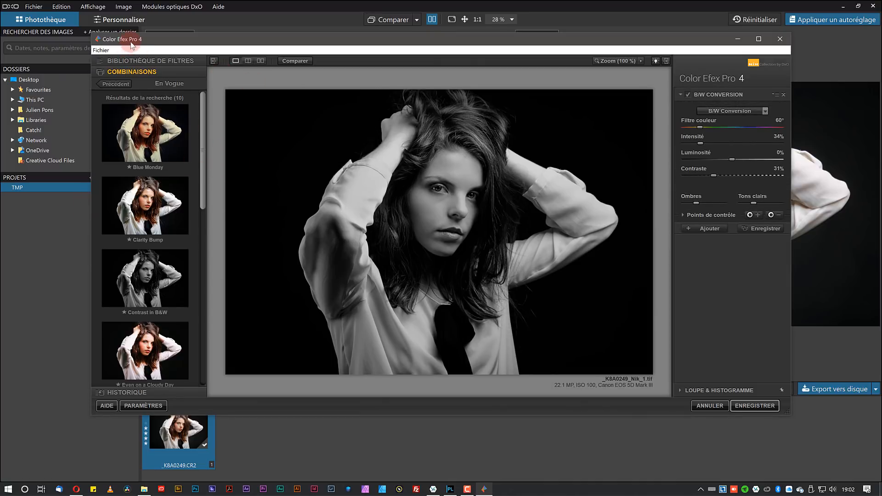
{"action": "left_click", "coordinate": [759, 39]}
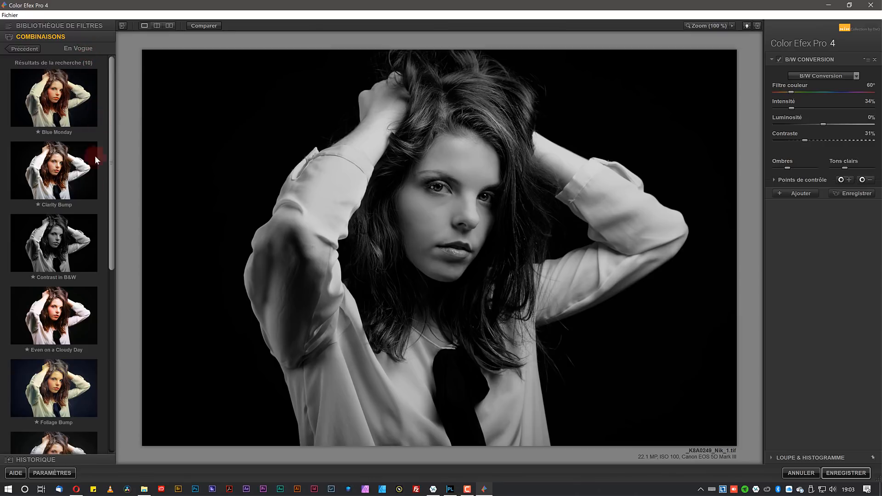
- Apply the Lavander combination from the En Vogue set, replacing the filters currently on the image
{"action": "left_click_drag", "start_coordinate": [110, 243], "coordinate": [113, 343]}
{"action": "left_click", "coordinate": [94, 341]}
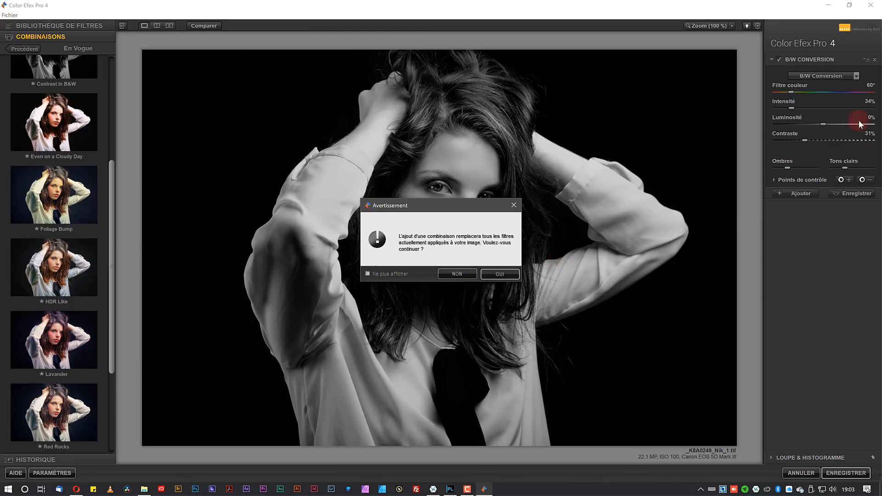
{"action": "left_click", "coordinate": [498, 274]}
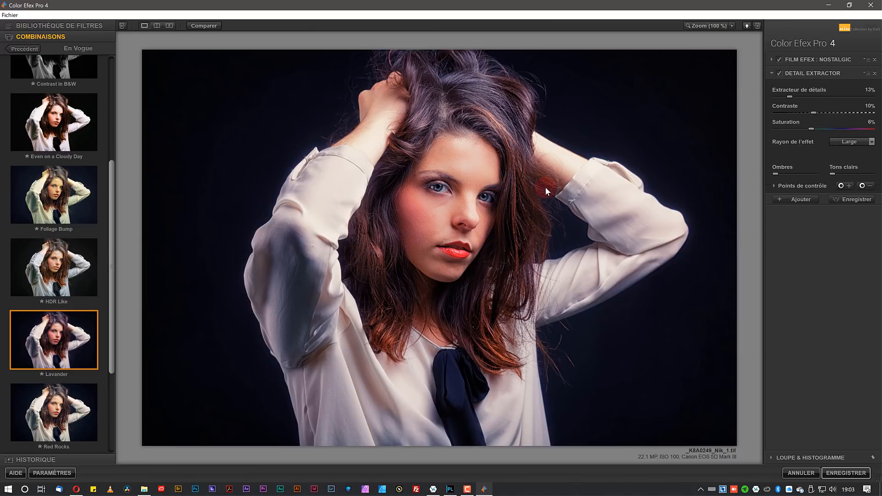
- Set the film intensity of the Film Efex: Nostalgic filter to 37% and save the image
{"action": "left_click", "coordinate": [771, 74]}
{"action": "left_click", "coordinate": [771, 59]}
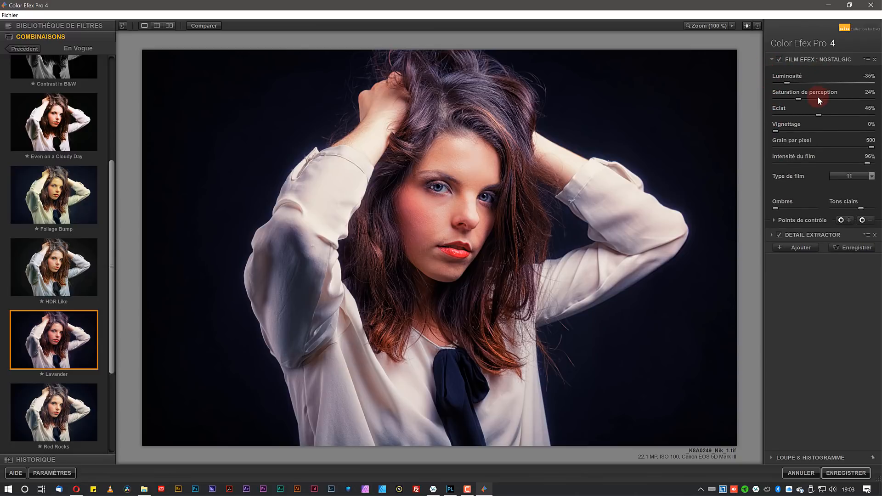
{"action": "left_click", "coordinate": [833, 163]}
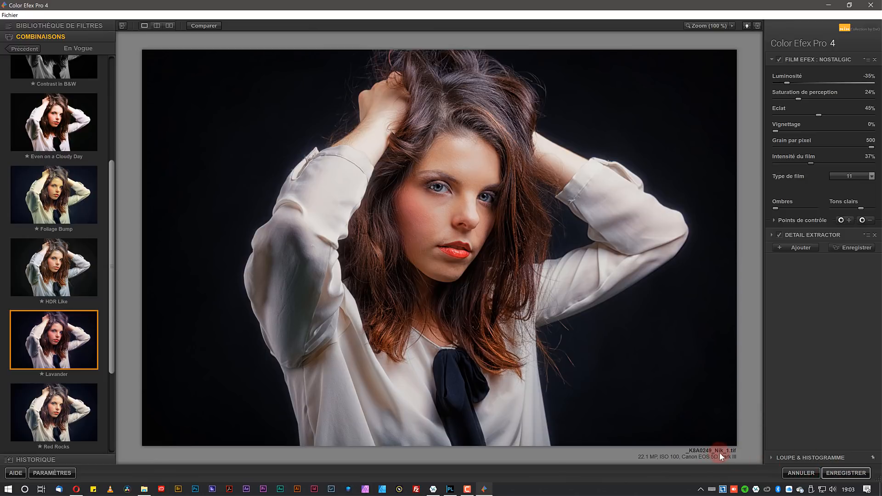
{"action": "left_click", "coordinate": [847, 473]}
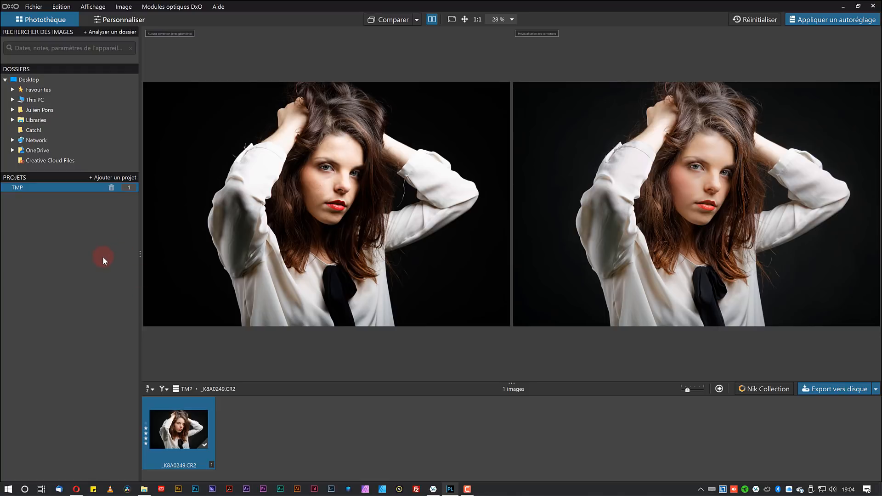
- Load the folder of the original image _K8A0249.CR2 and select _K8A0249_Nik_1.tif there
{"action": "right_click", "coordinate": [184, 432]}
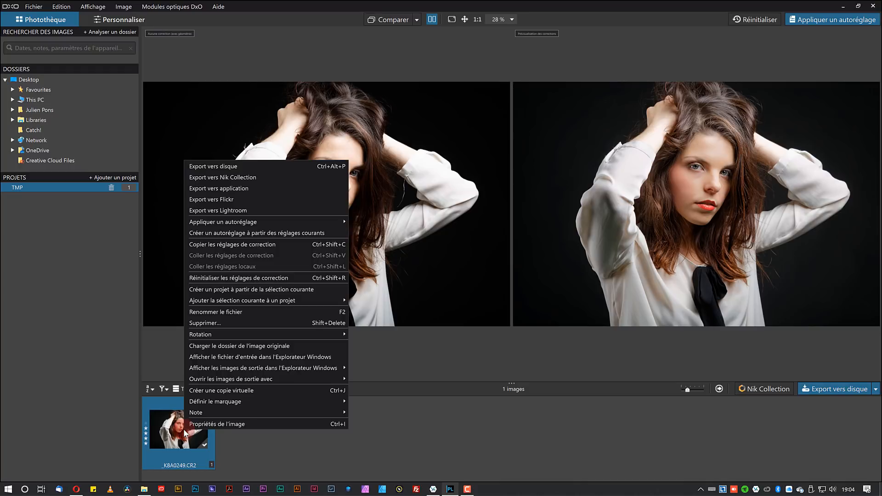
{"action": "left_click", "coordinate": [277, 345]}
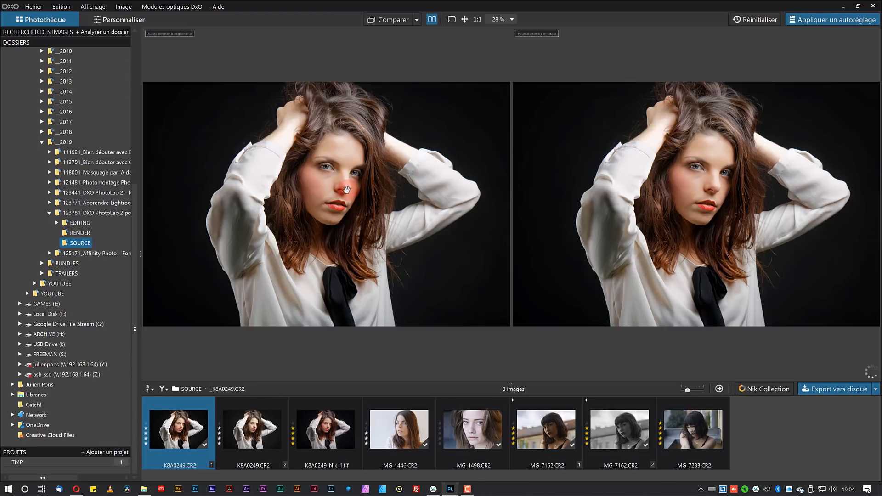
{"action": "left_click", "coordinate": [321, 416]}
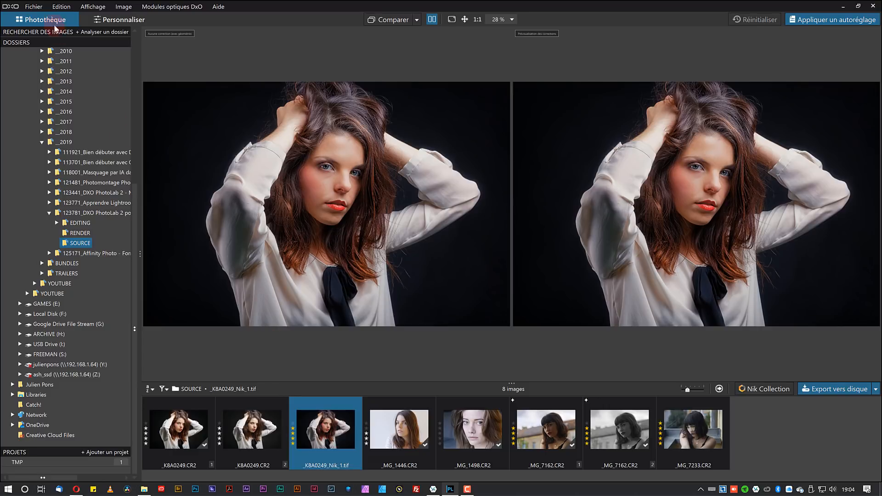
- Examine the Nik Collection export settings for the selected TIFF, including the advanced settings
{"action": "left_click", "coordinate": [34, 7]}
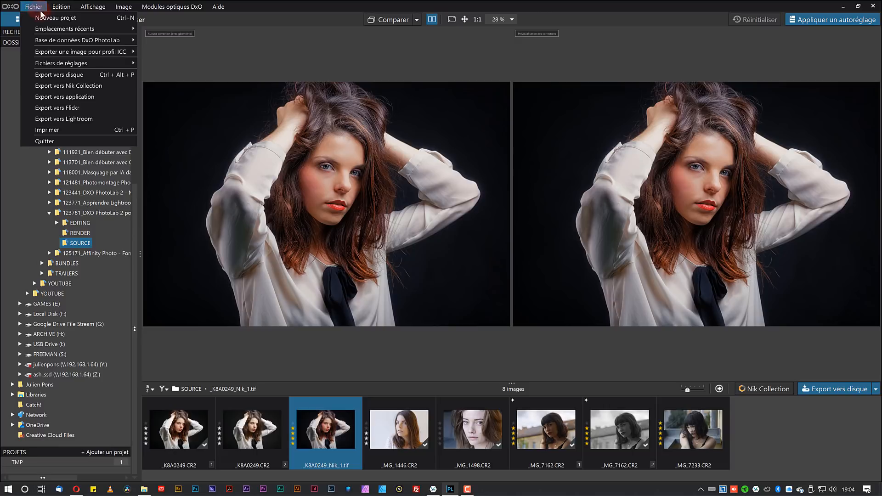
{"action": "left_click", "coordinate": [60, 86]}
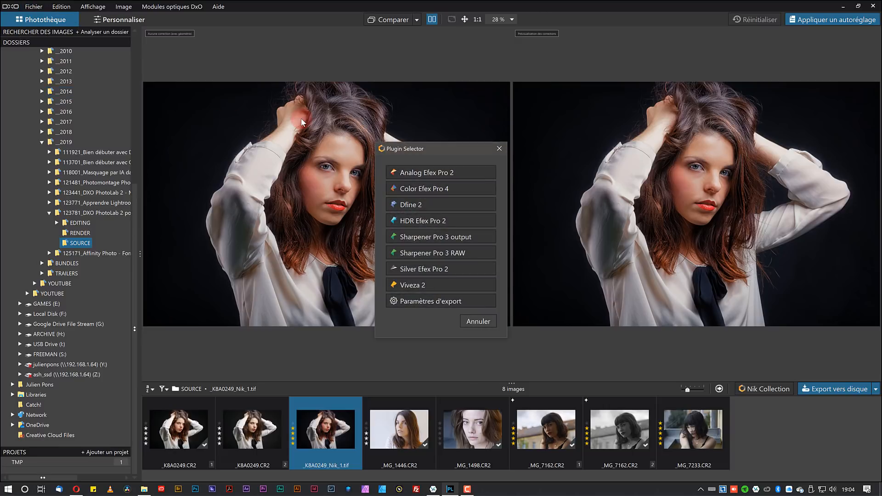
{"action": "left_click", "coordinate": [445, 301]}
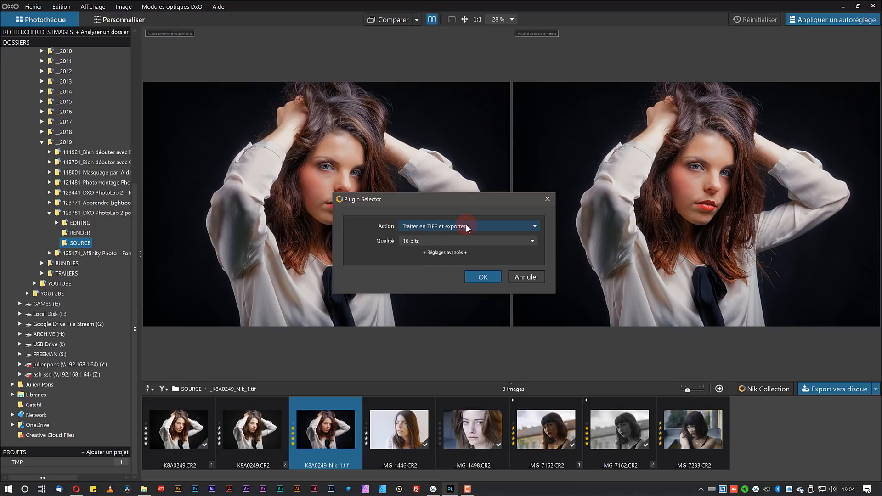
{"action": "left_click", "coordinate": [436, 252]}
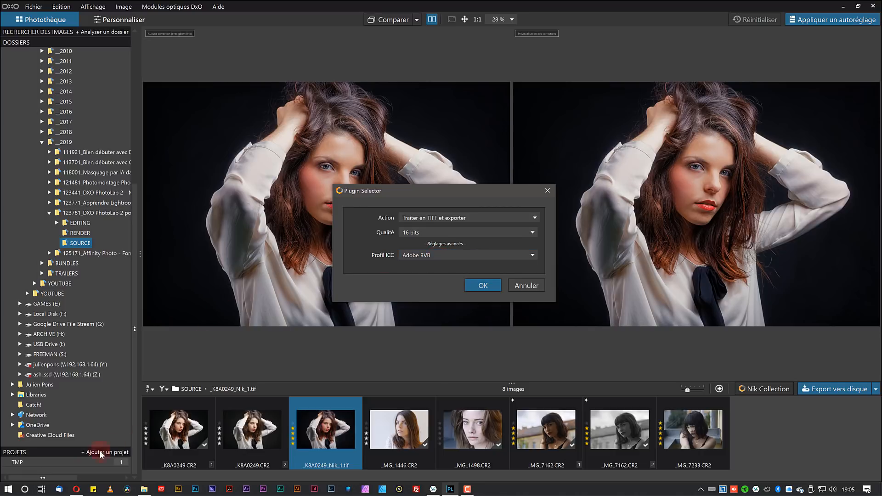
- Switch to the Opera browser and review the portrait course's table of contents
{"action": "left_click", "coordinate": [77, 489]}
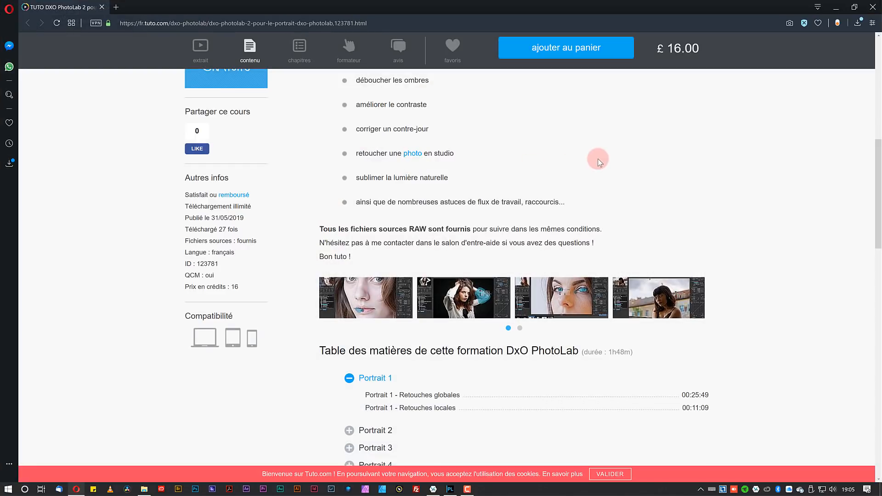
{"action": "scroll", "coordinate": [598, 158], "scroll_direction": "down", "scroll_amount": 2}
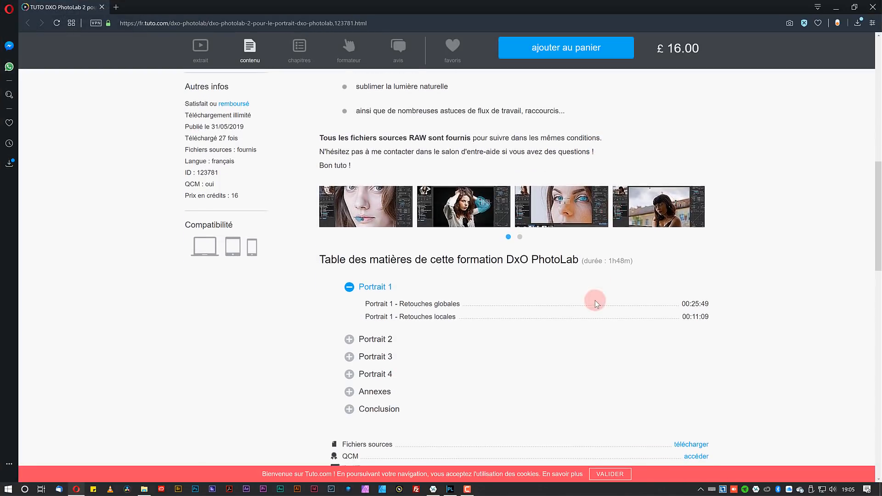
{"action": "scroll", "coordinate": [595, 299], "scroll_direction": "up", "scroll_amount": 10}
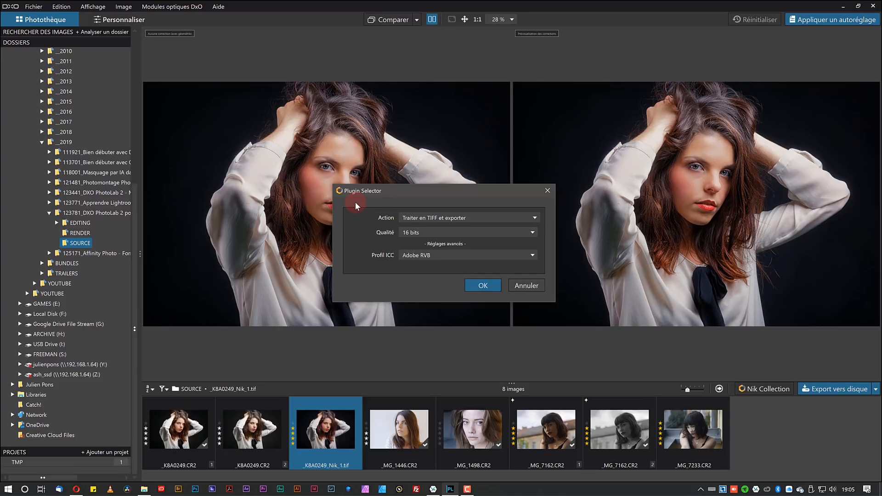
- Back in DxO PhotoLab, dismiss the Nik export settings and leave only _K8A0249_Nik_1.tif selected
{"action": "left_click", "coordinate": [548, 191]}
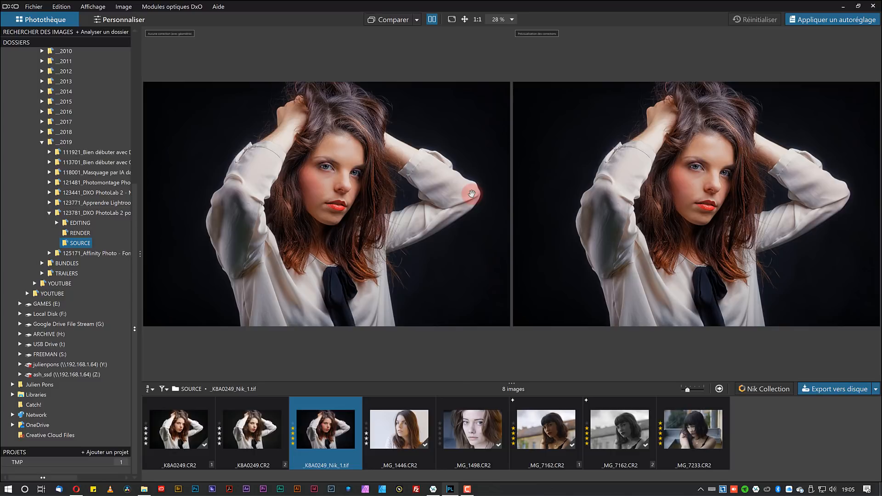
{"action": "left_click", "coordinate": [258, 466], "text": "ctrl"}
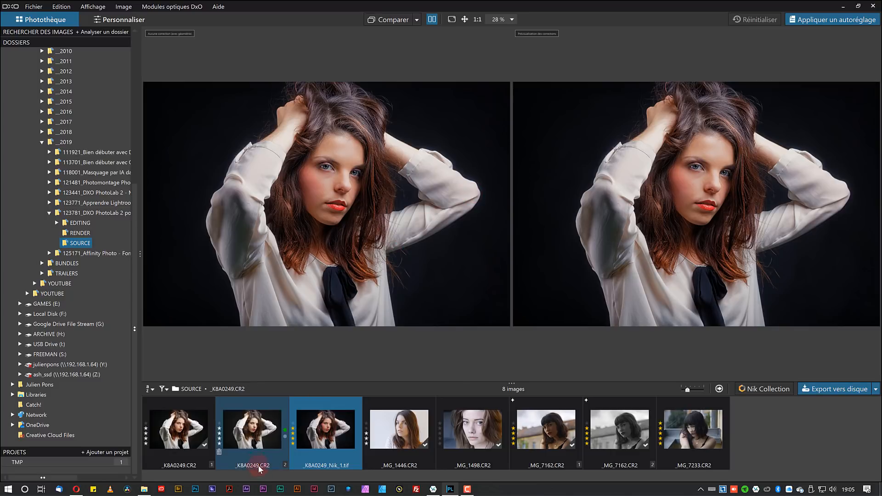
{"action": "left_click", "coordinate": [248, 436], "text": "ctrl"}
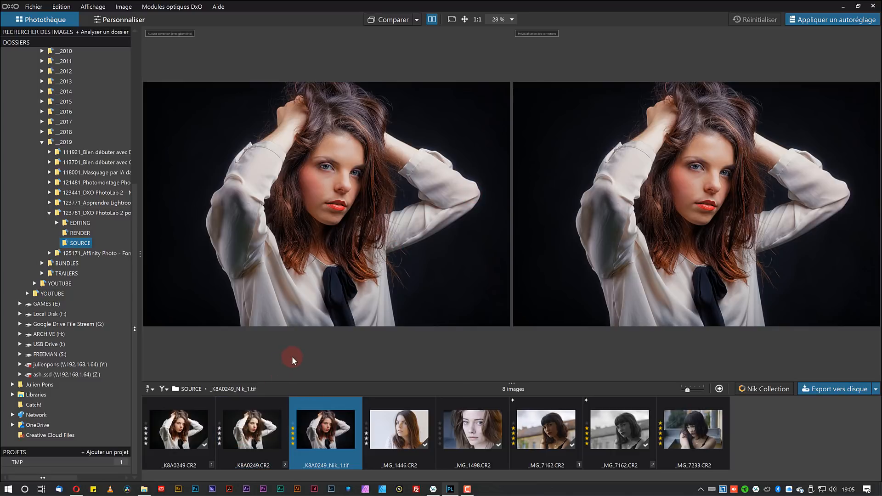